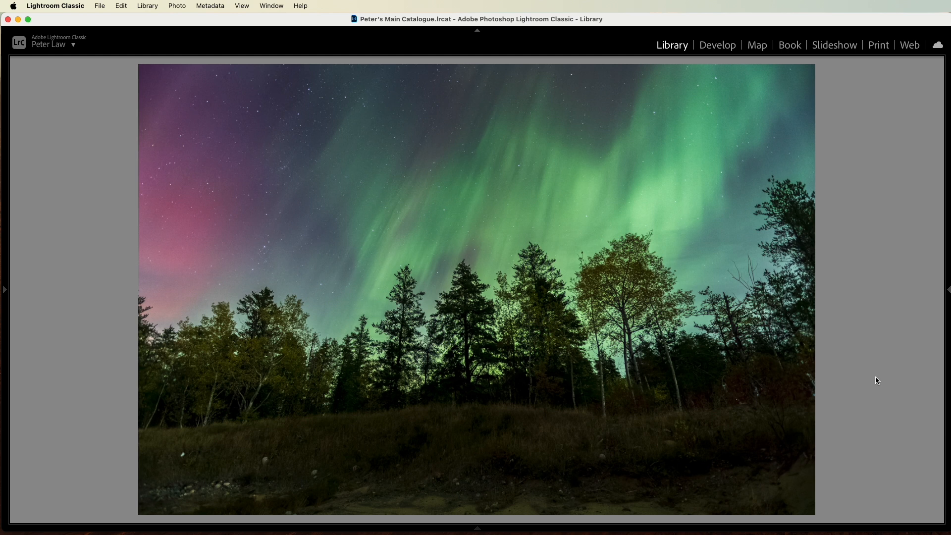
Open the aurora photo in Luminar Neo as a copy with Lightroom adjustments and show the editing tools.
right_click(584, 270)
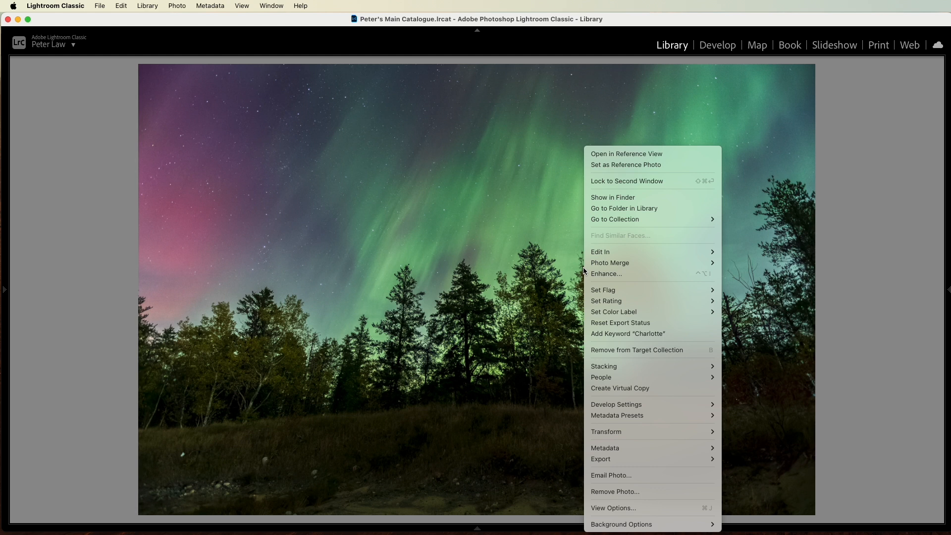
mouse_move(596, 255)
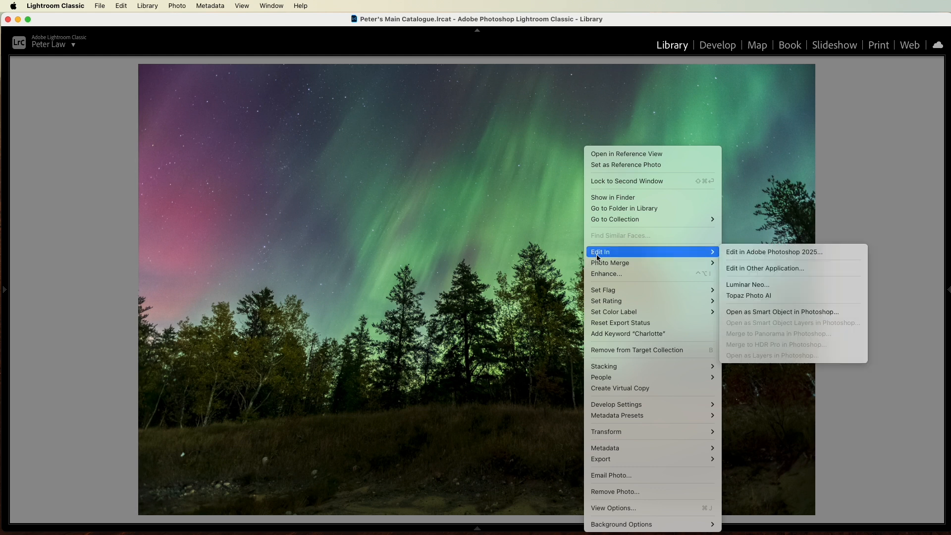
click(773, 290)
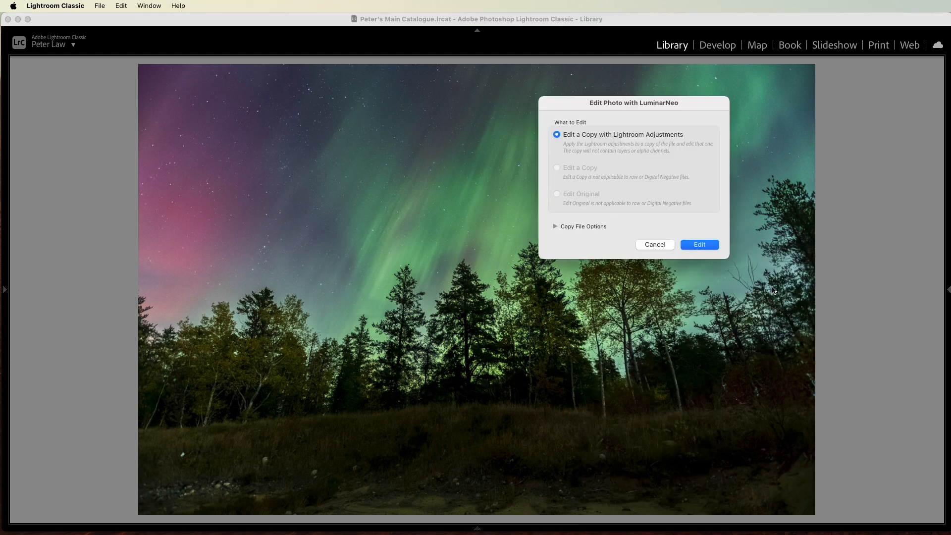
click(703, 246)
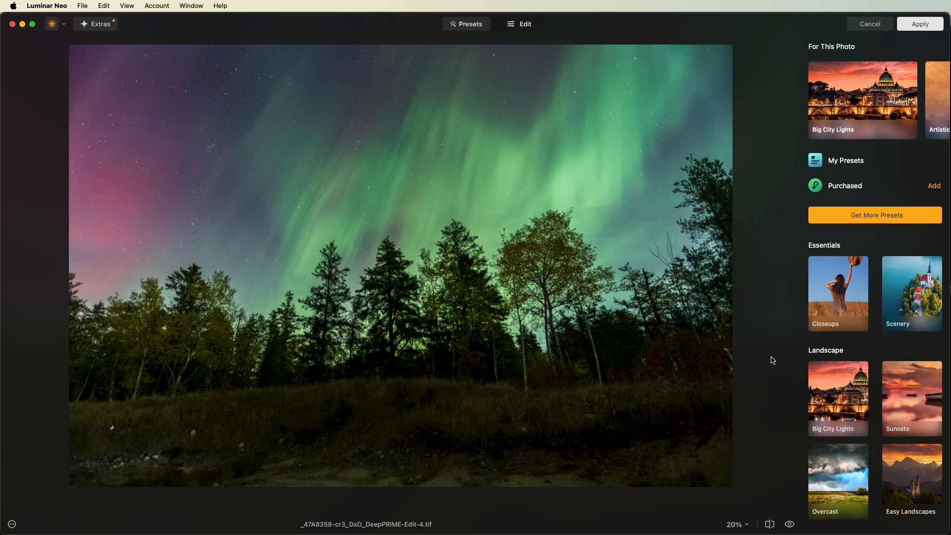
click(531, 27)
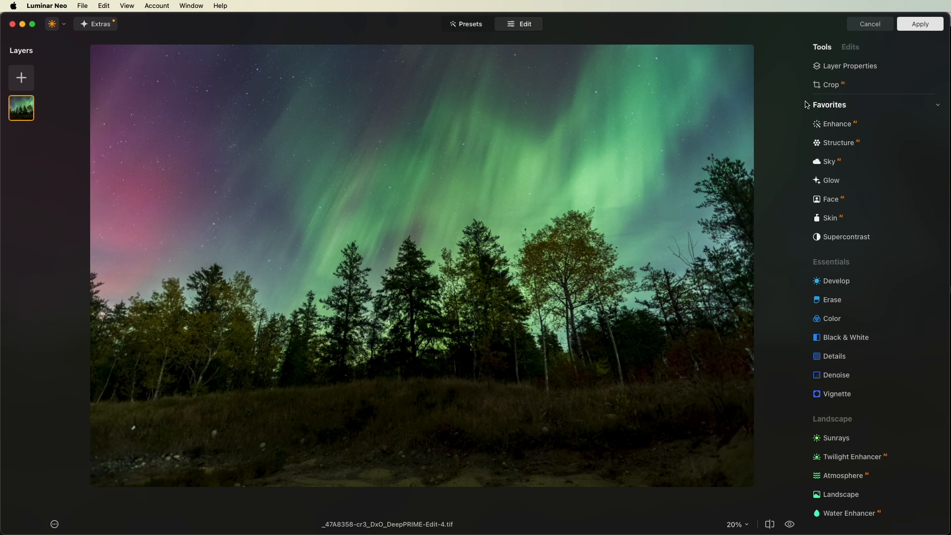
scroll(847, 327, down, 10)
scroll(846, 332, up, 10)
scroll(848, 337, down, 8)
scroll(832, 314, up, 8)
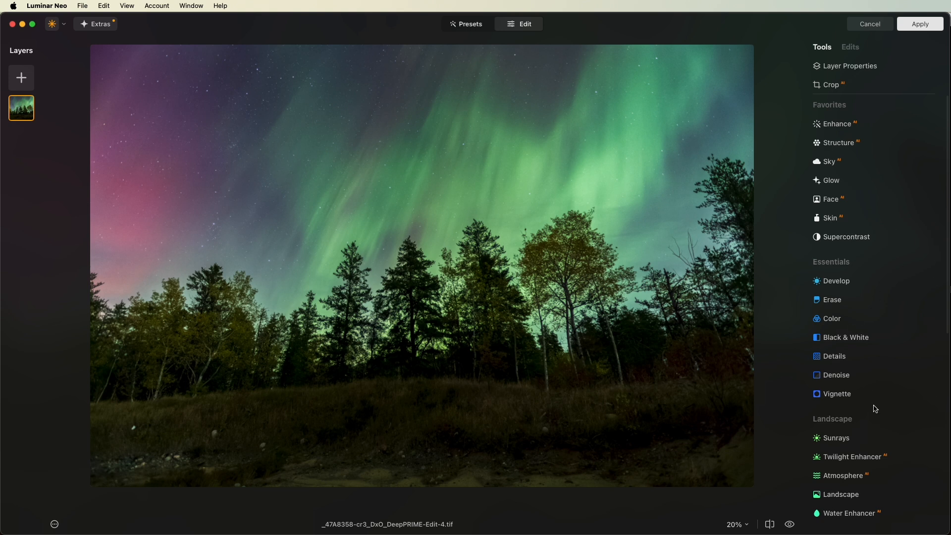
Apply the Enhance tool to the photo with Accent set to 3.
click(838, 130)
drag(830, 193, 853, 195)
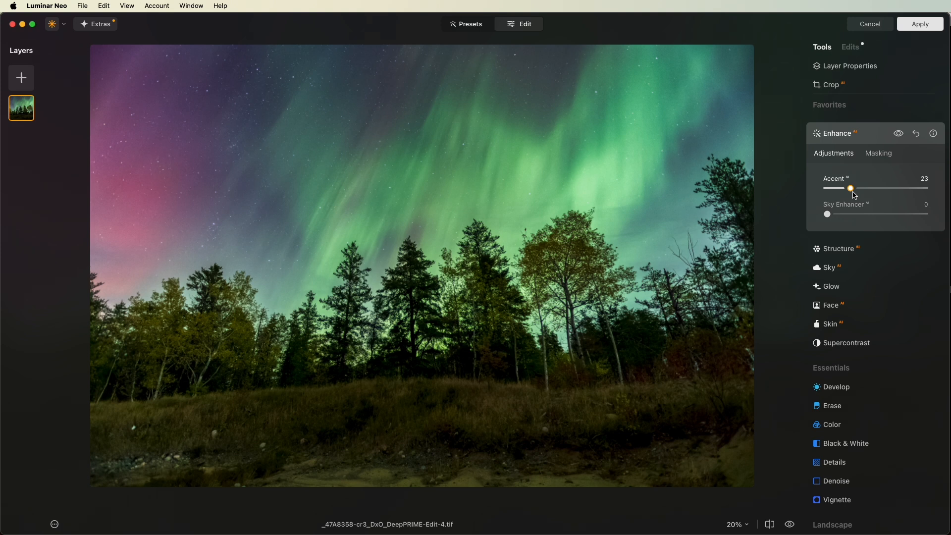
drag(853, 194, 835, 195)
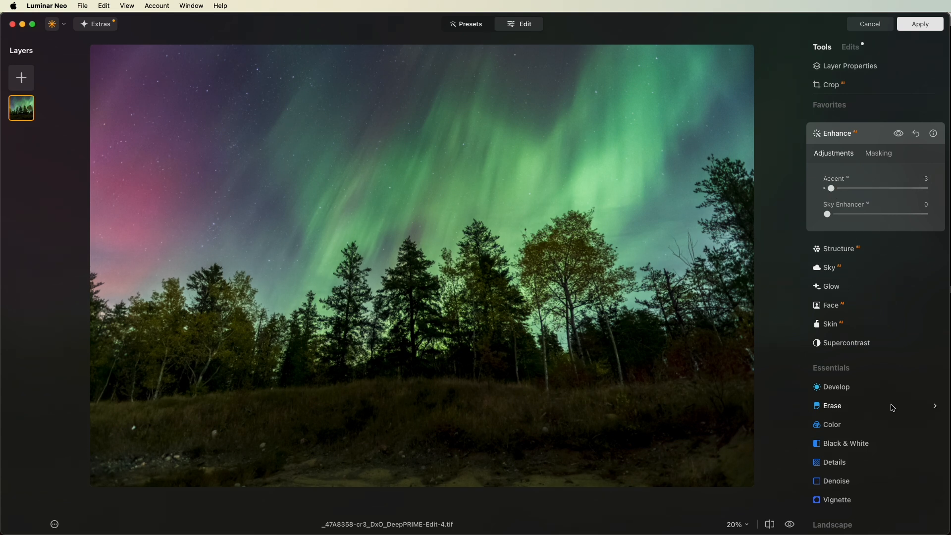
click(843, 135)
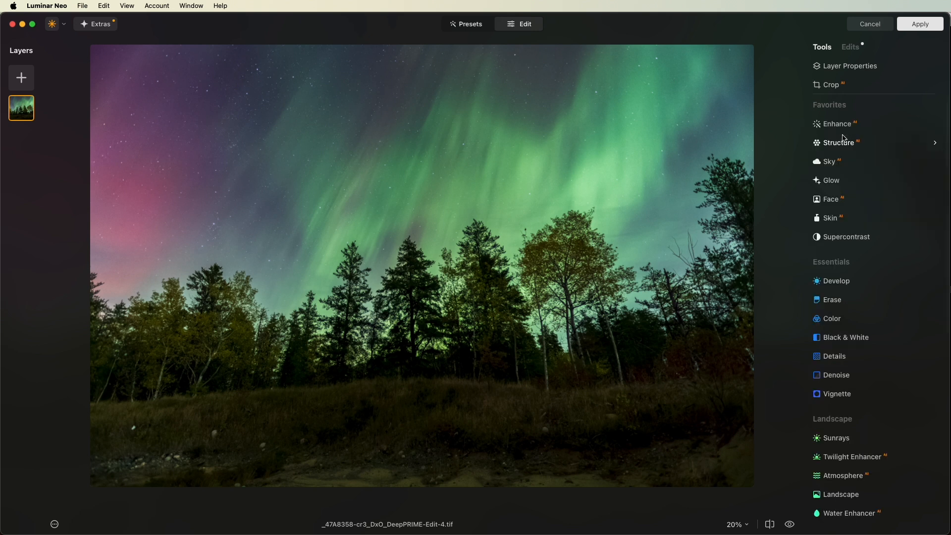
Raise the Amount slightly above zero in the Structure tool, leaving Boost at 0.
click(845, 143)
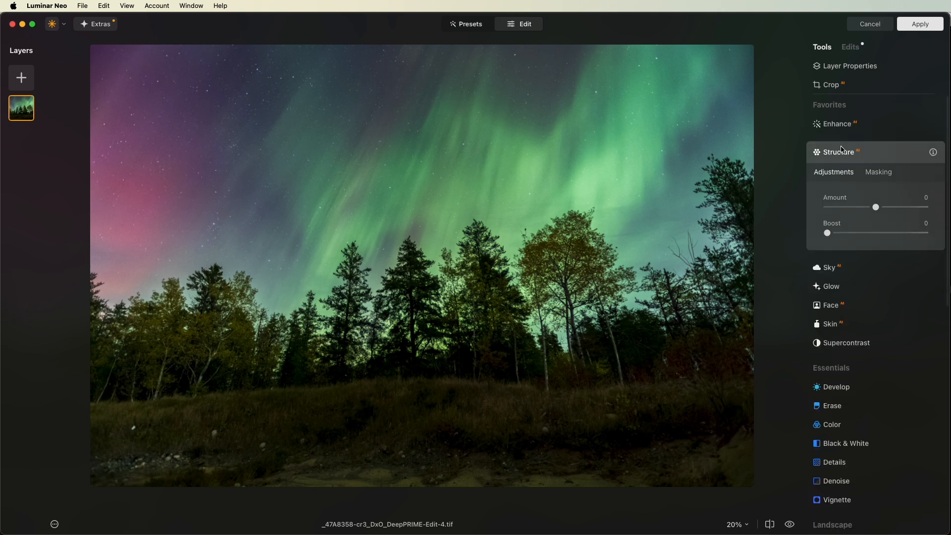
mouse_move(877, 212)
mouse_down()
mouse_move(897, 211)
mouse_move(875, 211)
mouse_move(894, 212)
mouse_move(875, 214)
mouse_move(883, 215)
mouse_up()
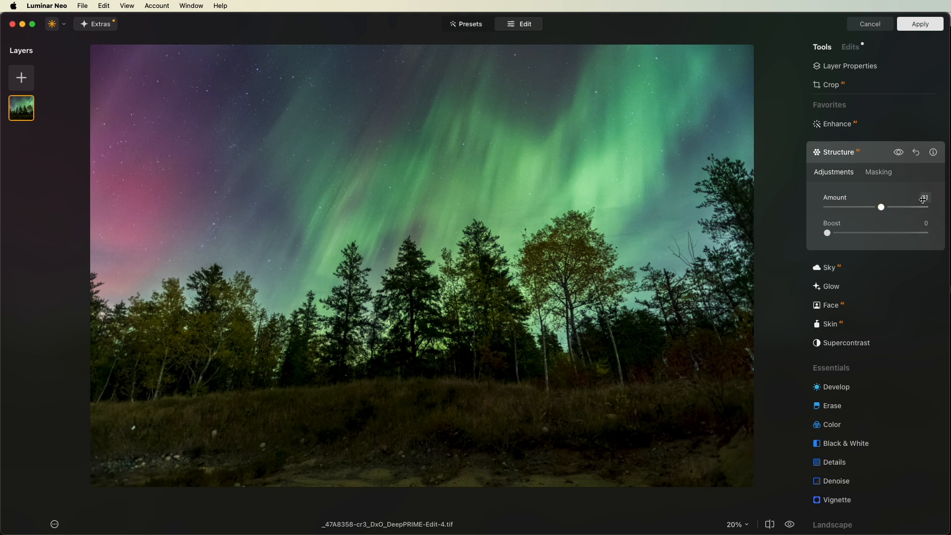
click(841, 155)
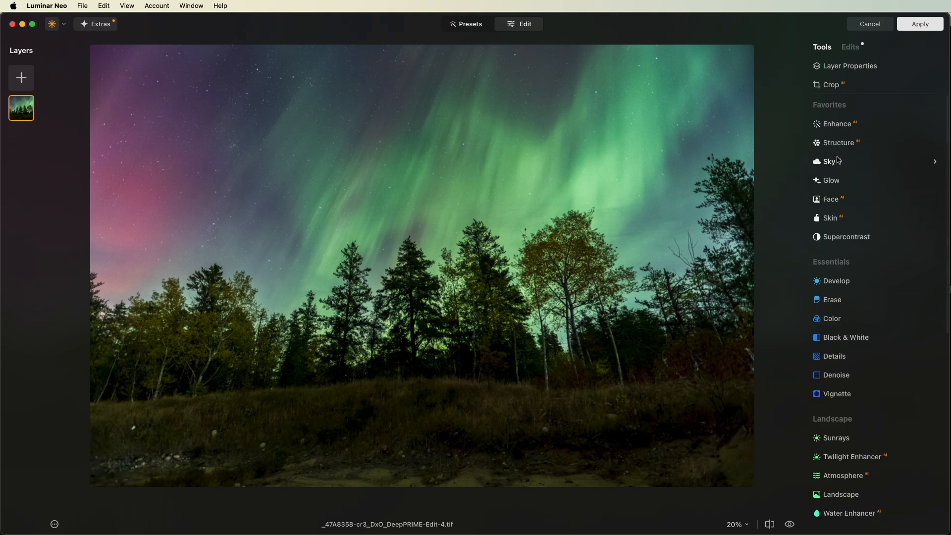
In Supercontrast, set Highlights Contrast to 49 and Highlights Balance to -30.
click(848, 238)
scroll(874, 332, down, 1)
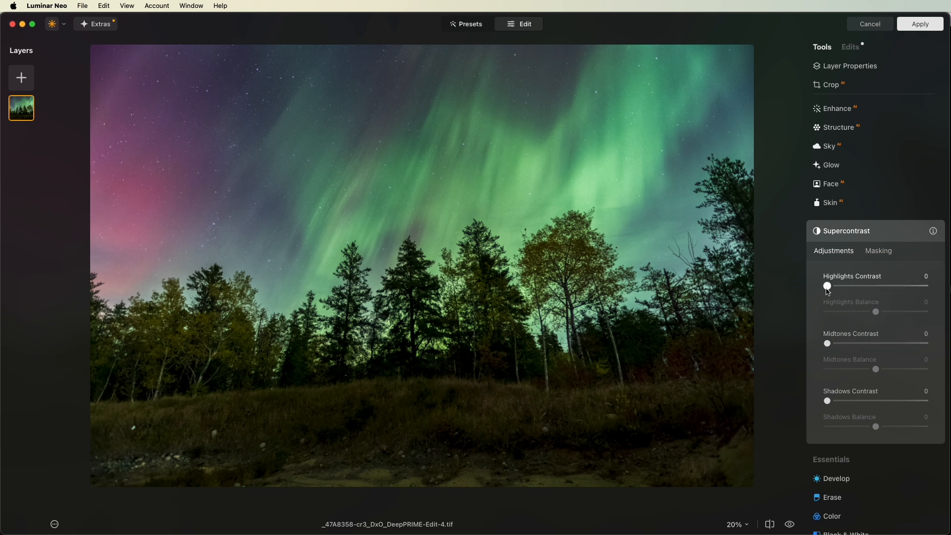
drag(827, 289, 944, 287)
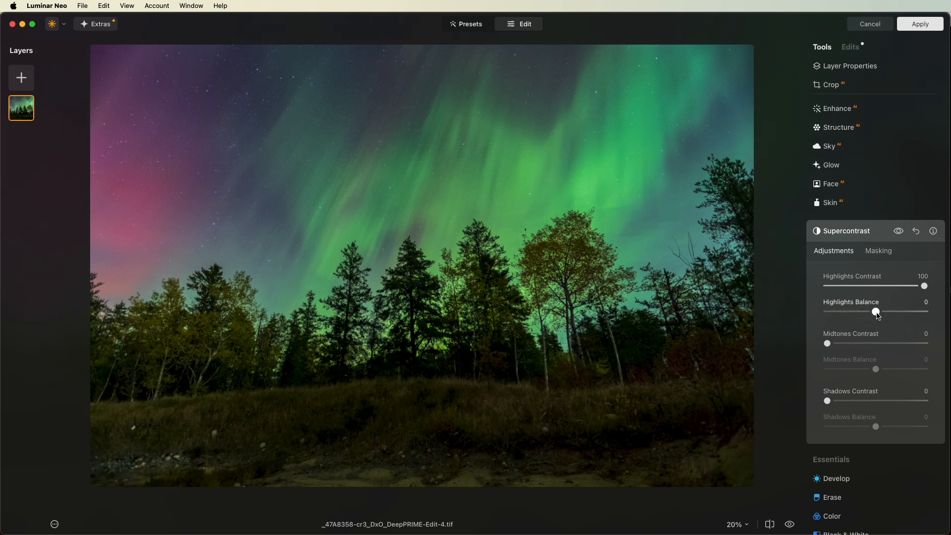
drag(878, 316, 839, 317)
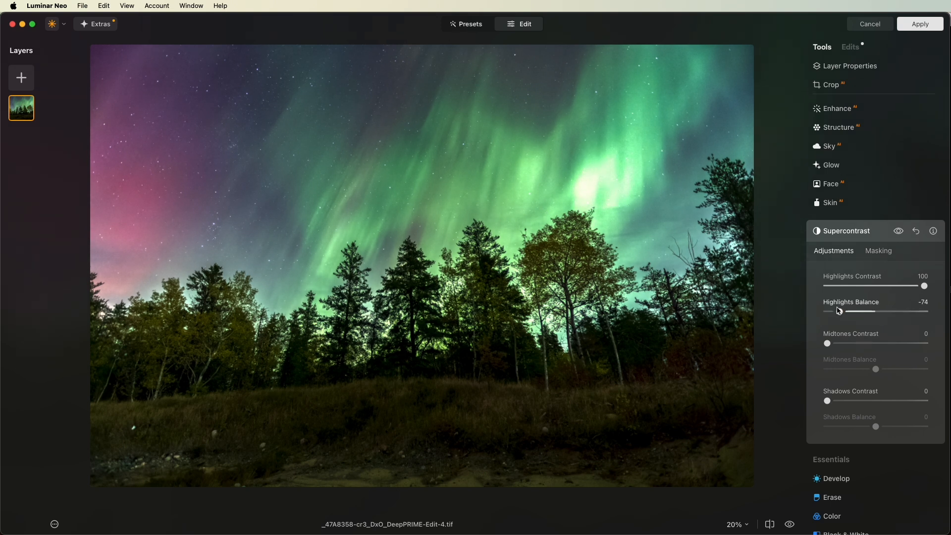
mouse_move(839, 317)
mouse_down()
mouse_move(866, 315)
mouse_move(857, 318)
mouse_up()
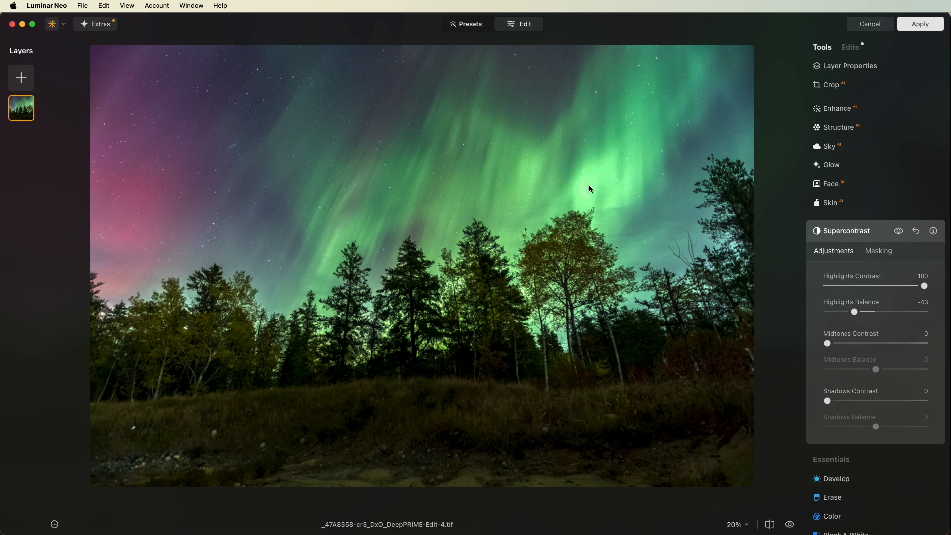
drag(857, 315, 865, 314)
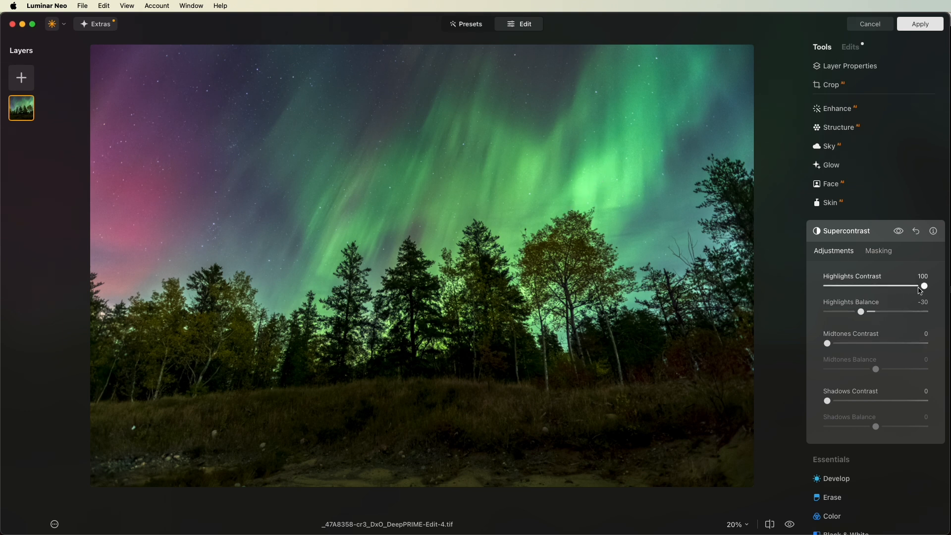
drag(925, 290, 876, 298)
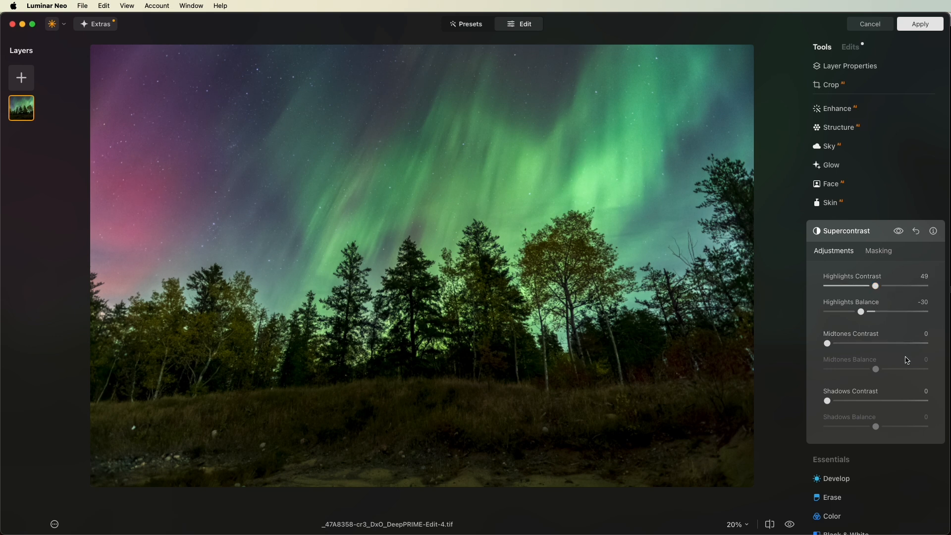
Set Supercontrast's Shadows Contrast to 31 and Shadows Balance to 16.
drag(827, 401, 947, 409)
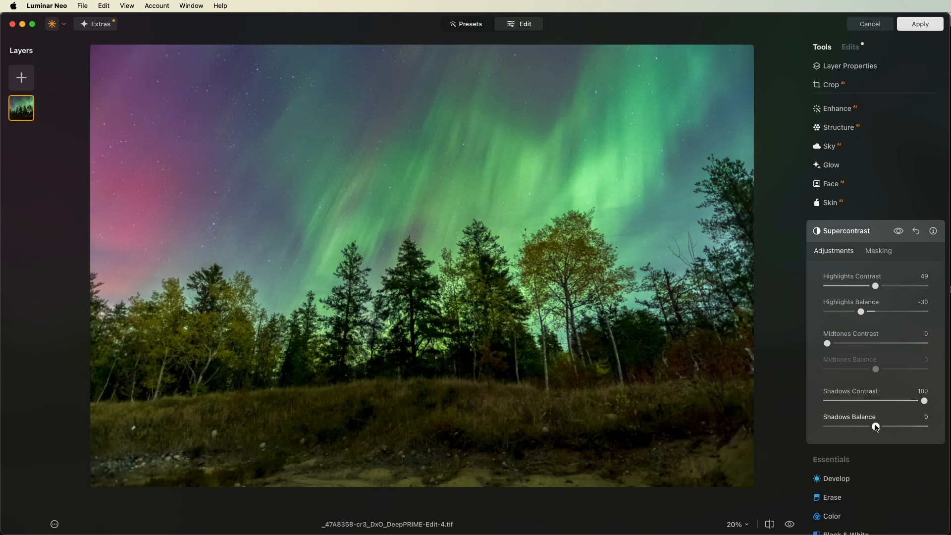
drag(877, 430, 885, 429)
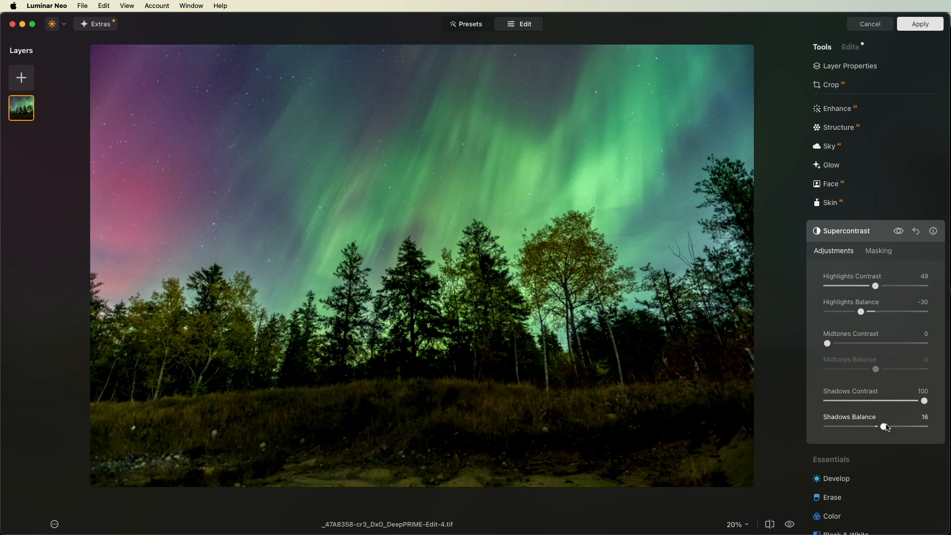
drag(923, 400, 859, 420)
Set Supercontrast's Midtones Contrast to 12 and Midtones Balance to 18, and reduce Highlights Contrast to 42.
drag(828, 348, 932, 349)
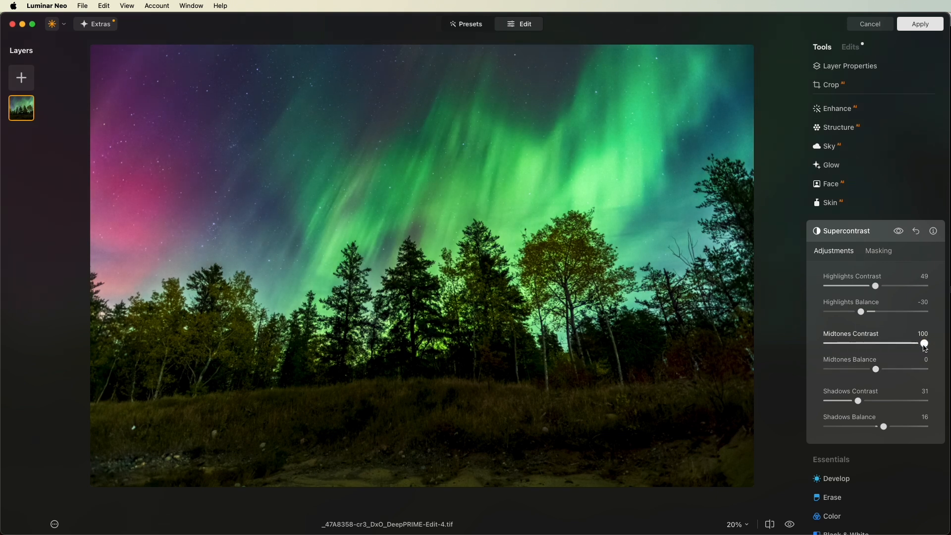
drag(872, 372, 888, 373)
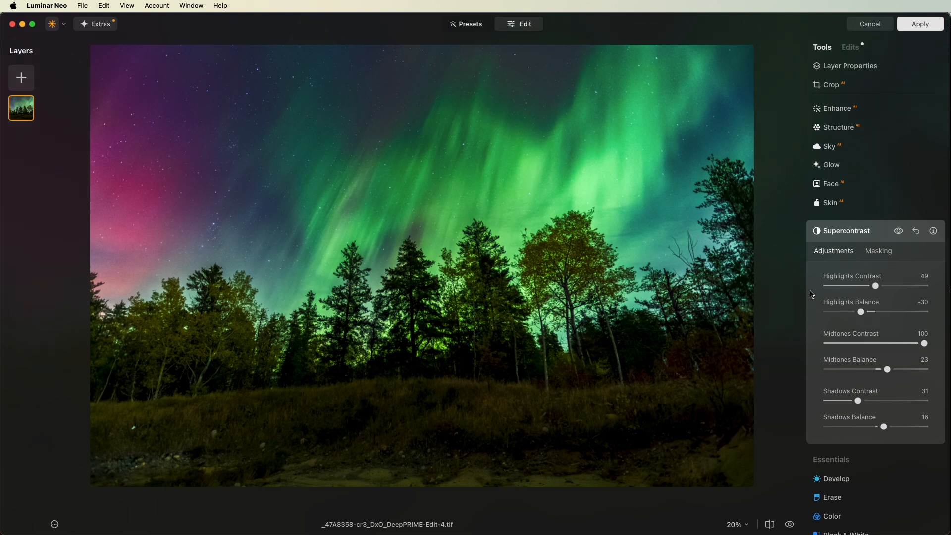
drag(889, 373, 888, 374)
drag(925, 346, 840, 353)
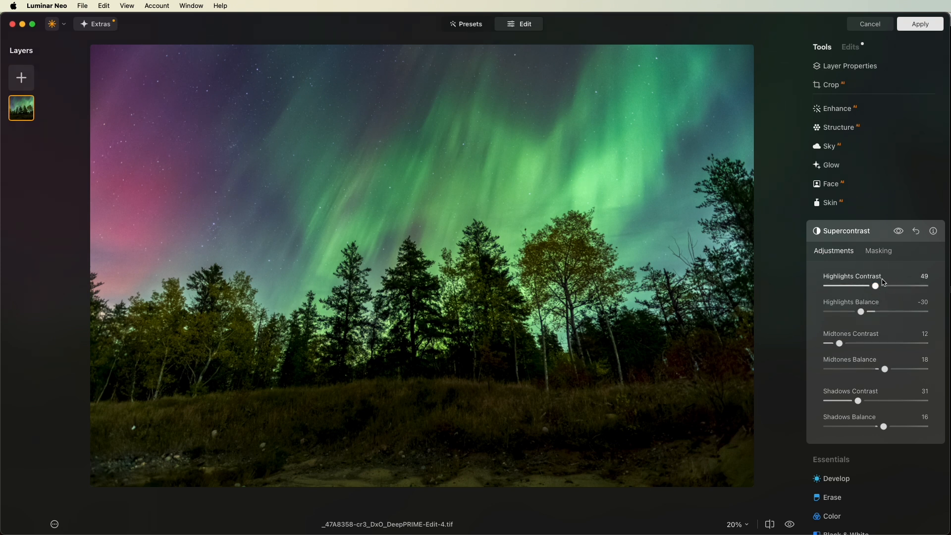
drag(876, 288, 869, 287)
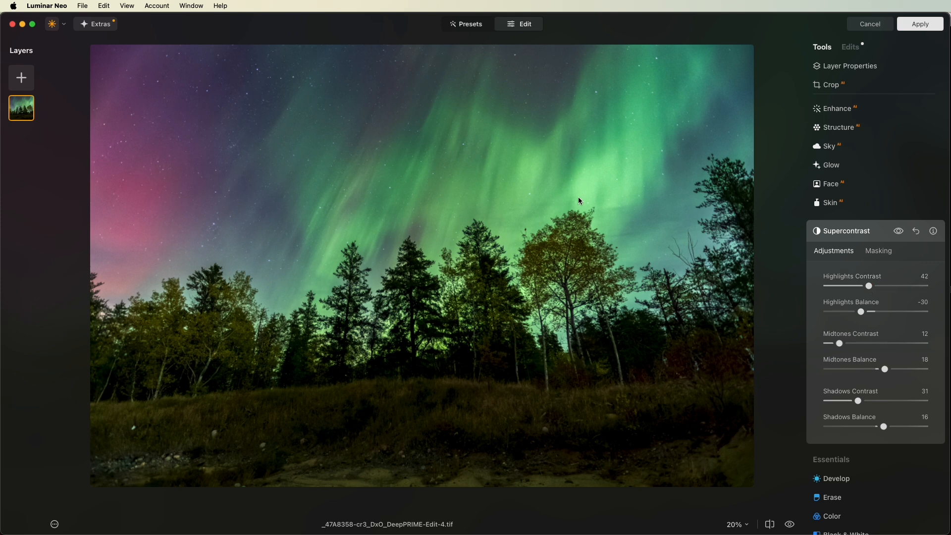
click(854, 232)
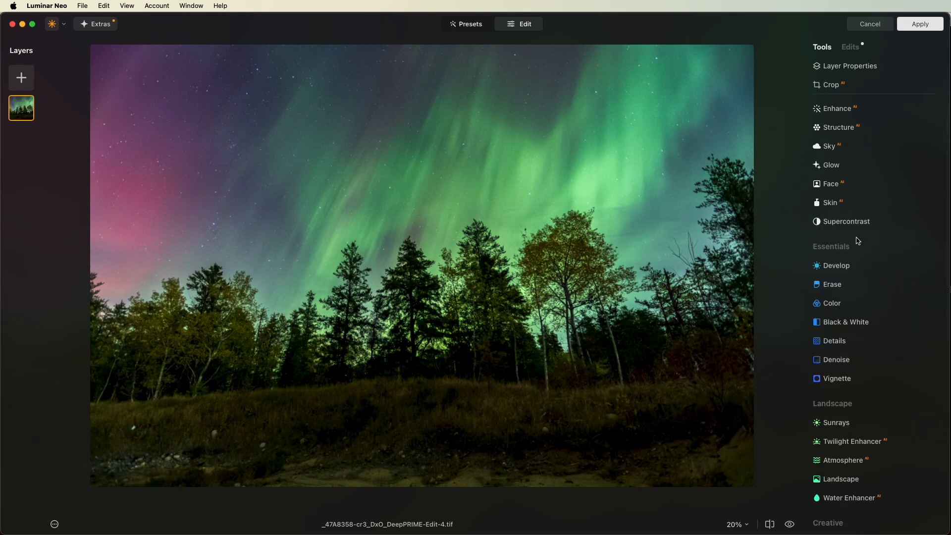
Add a Glow of type Orton Effect with an Amount of 23.
click(836, 170)
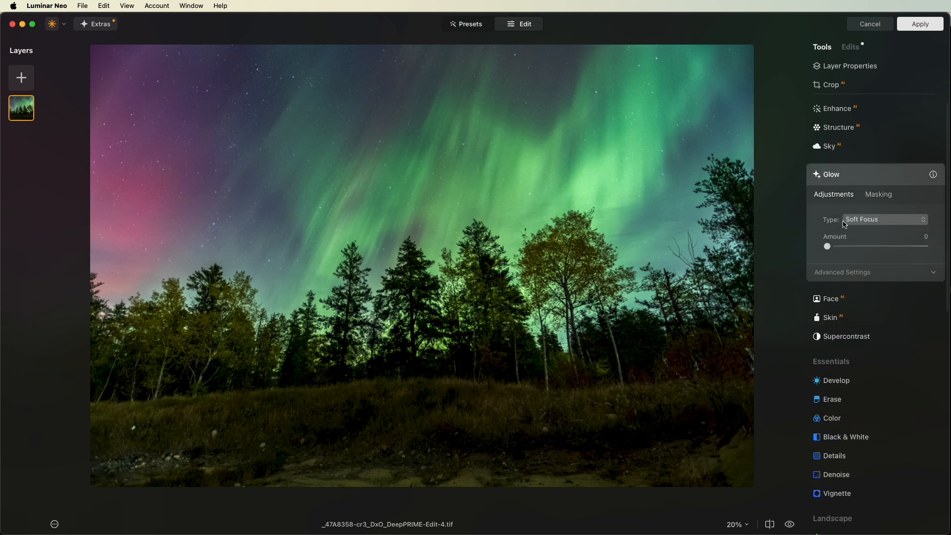
click(885, 222)
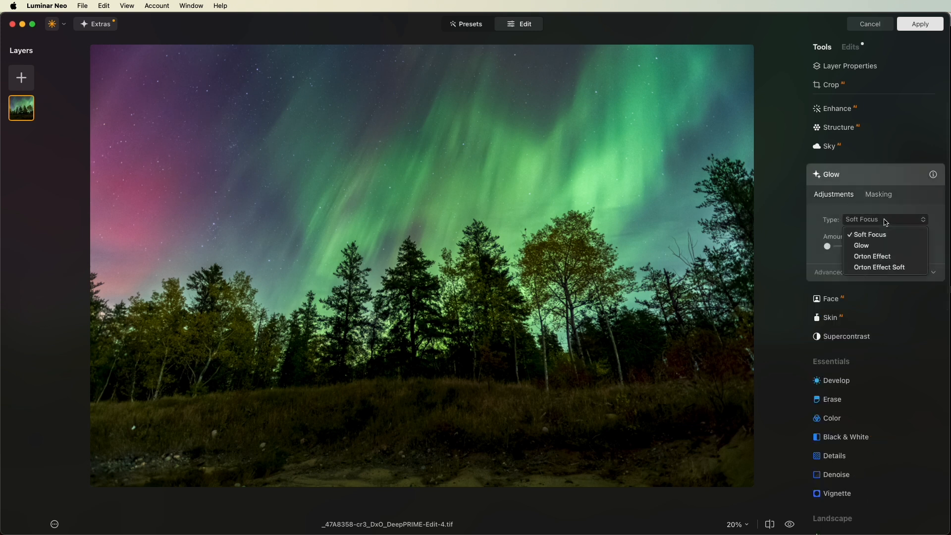
click(885, 257)
drag(827, 247, 851, 252)
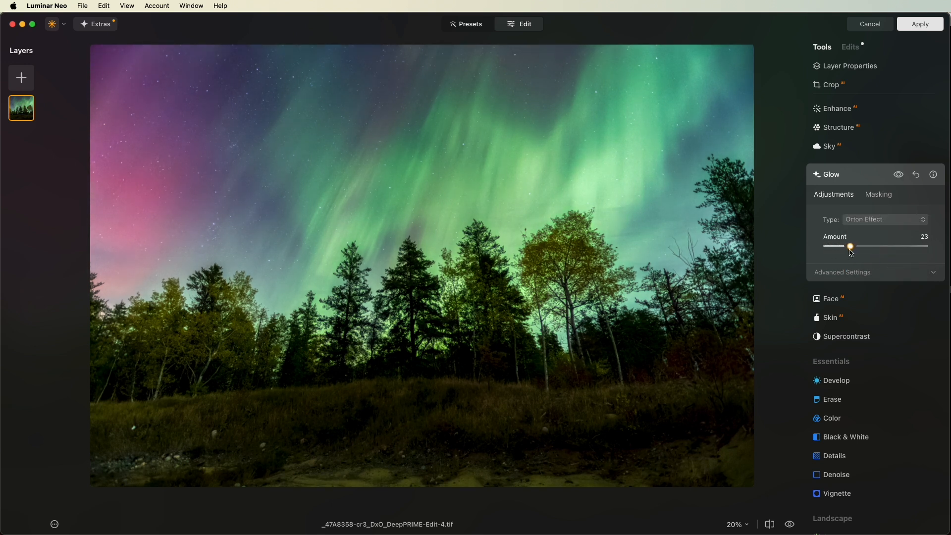
Set the glow's advanced Brightness to -70 and apply all edits to the photo.
click(874, 272)
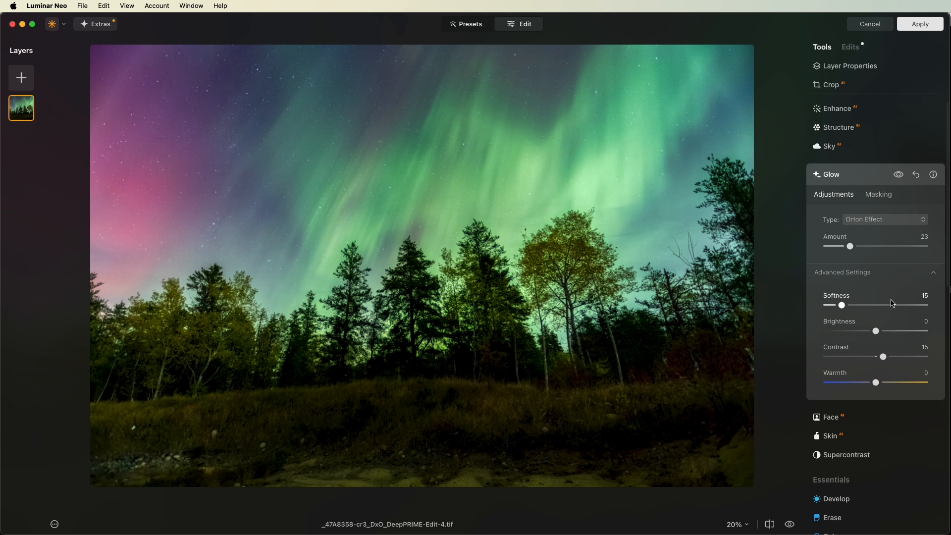
drag(878, 336, 842, 342)
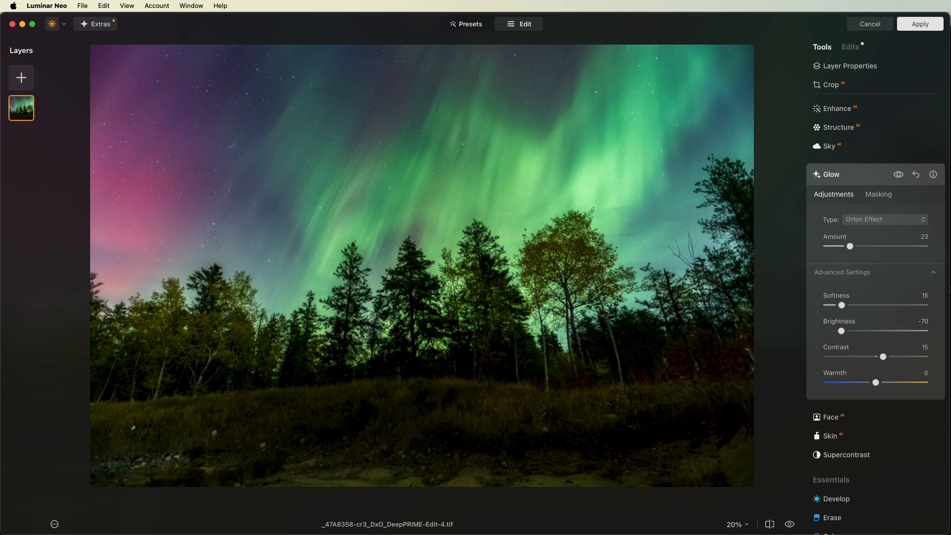
click(920, 24)
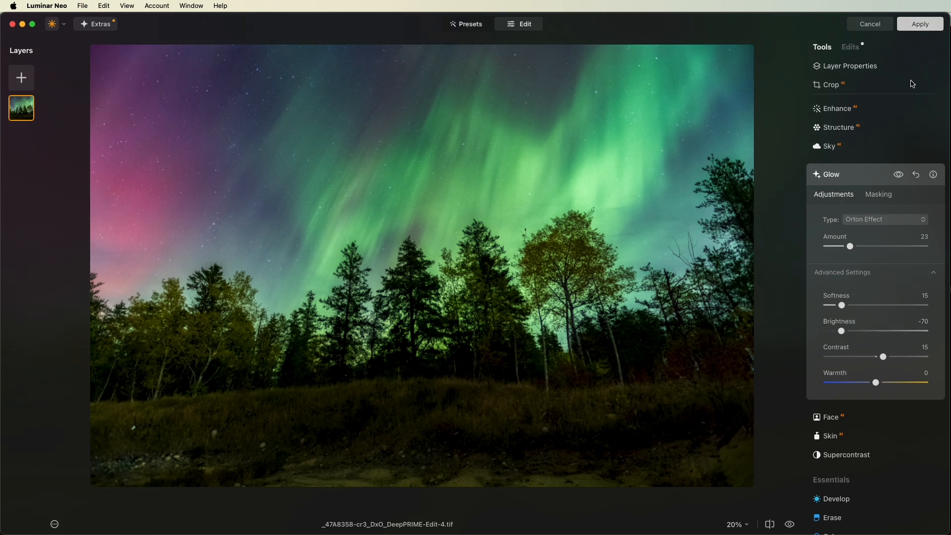